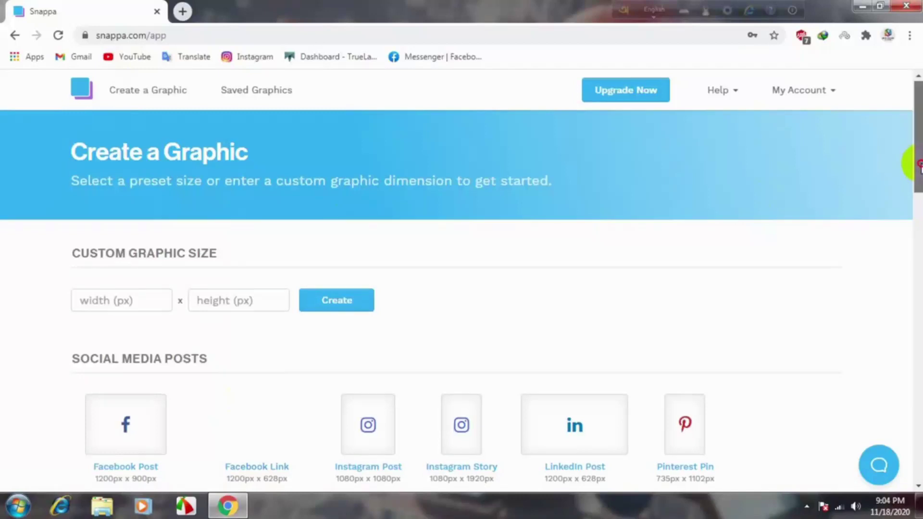
Choose the YouTube Thumbnail preset size (1280px x 720px) from the social media posts.
scroll(918, 166, "down", 1)
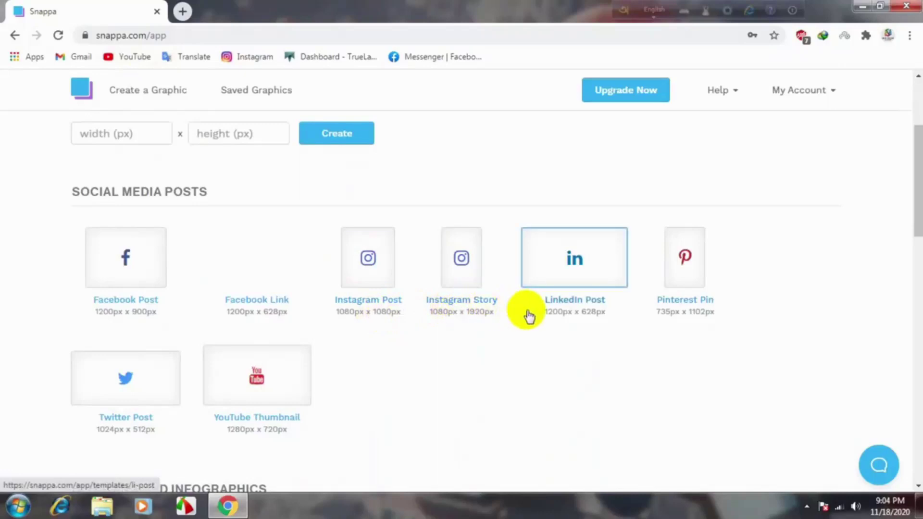
mouse_move(918, 217)
left_mouse_down()
mouse_move(919, 429)
mouse_move(919, 175)
mouse_move(919, 227)
left_mouse_up()
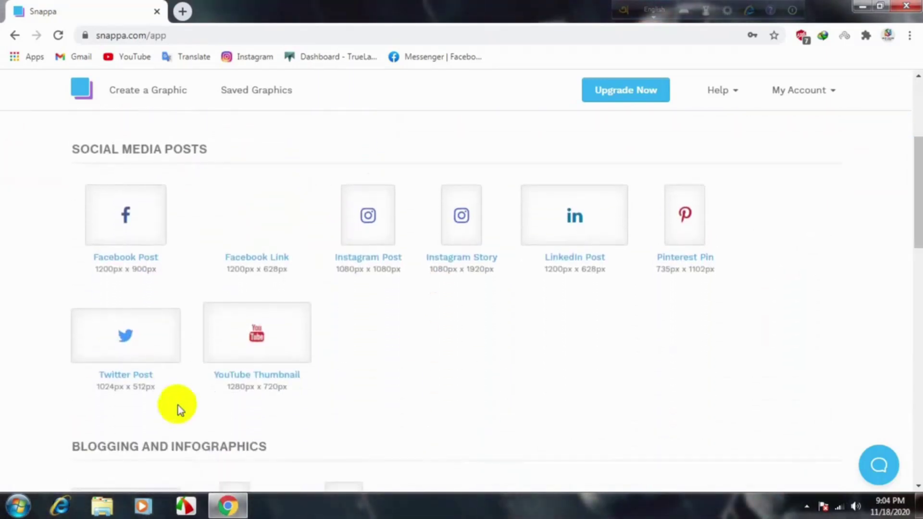
left_click(273, 369)
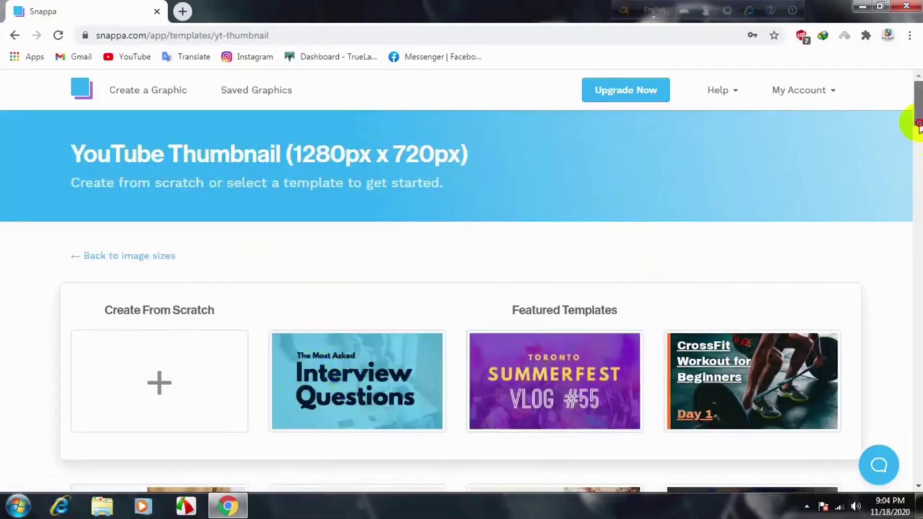
Open the purple "How to Launch a Course in 30 Days" template from the YouTube thumbnail templates.
left_click_drag(917, 125, 918, 185)
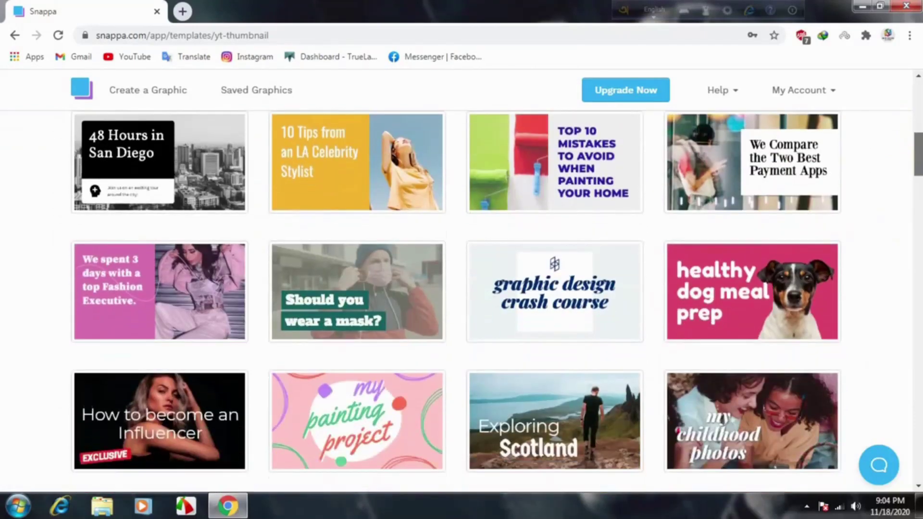
scroll(456, 298, "down", 4)
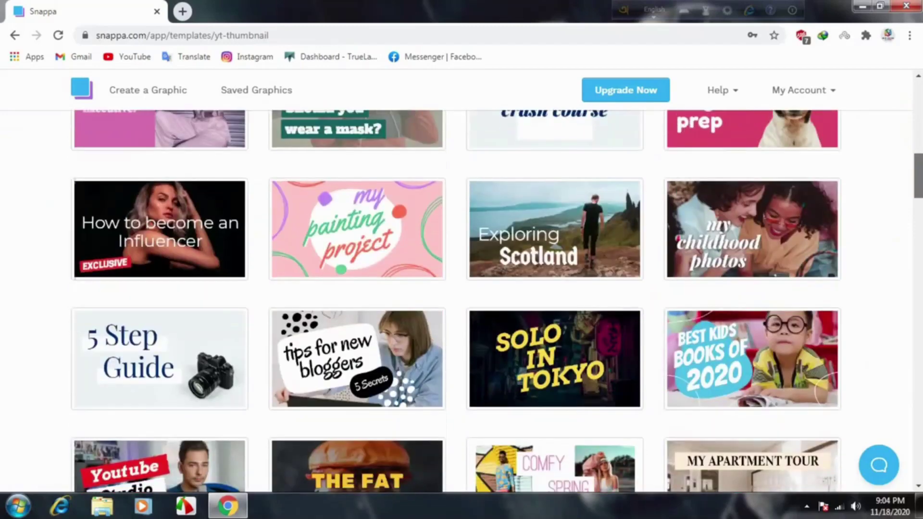
scroll(456, 298, "down", 2)
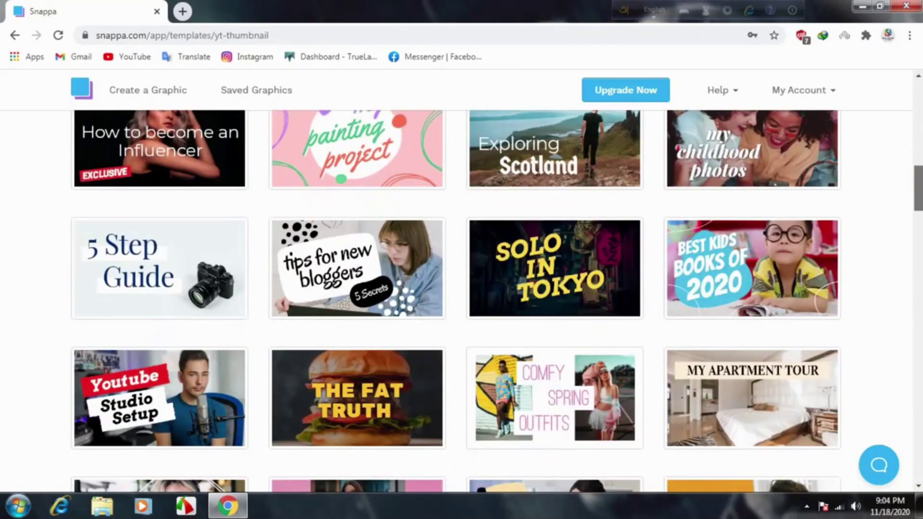
scroll(918, 222, "down", 1)
scroll(918, 222, "down", 3)
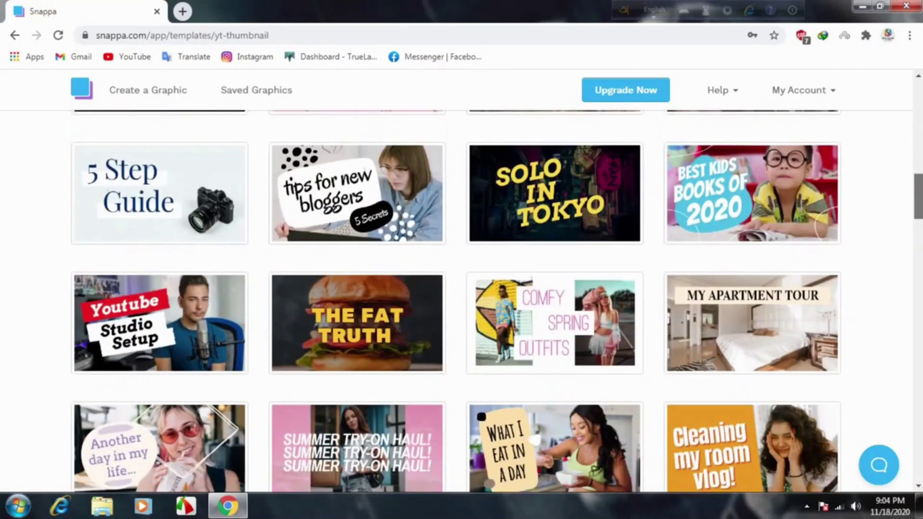
scroll(916, 236, "down", 1)
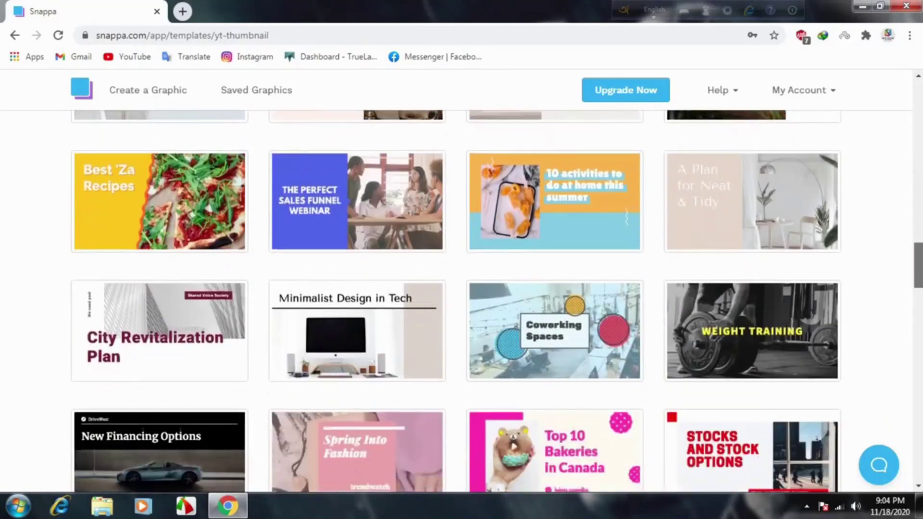
scroll(916, 259, "down", 2)
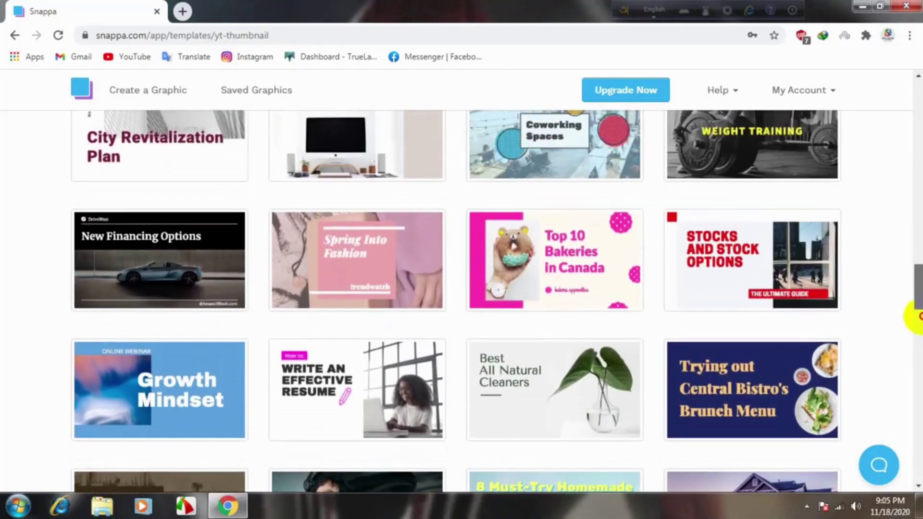
scroll(919, 316, "down", 10)
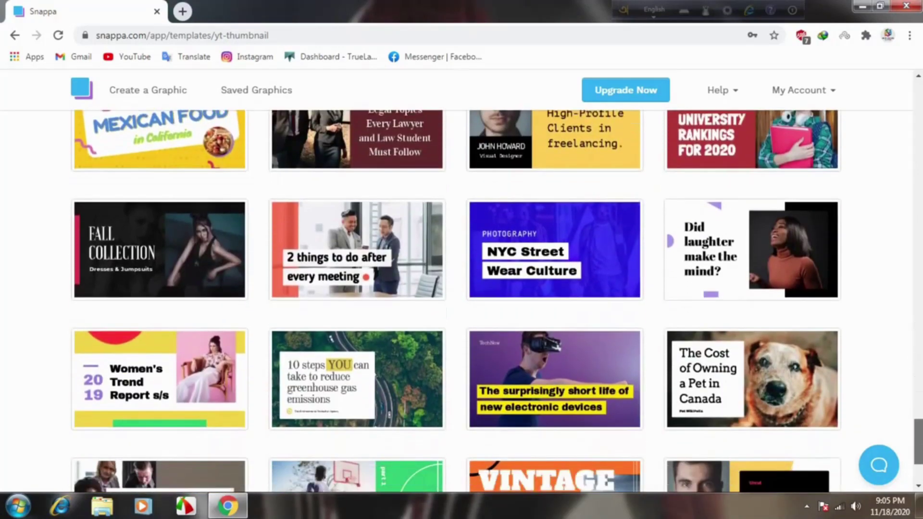
scroll(456, 288, "down", 3)
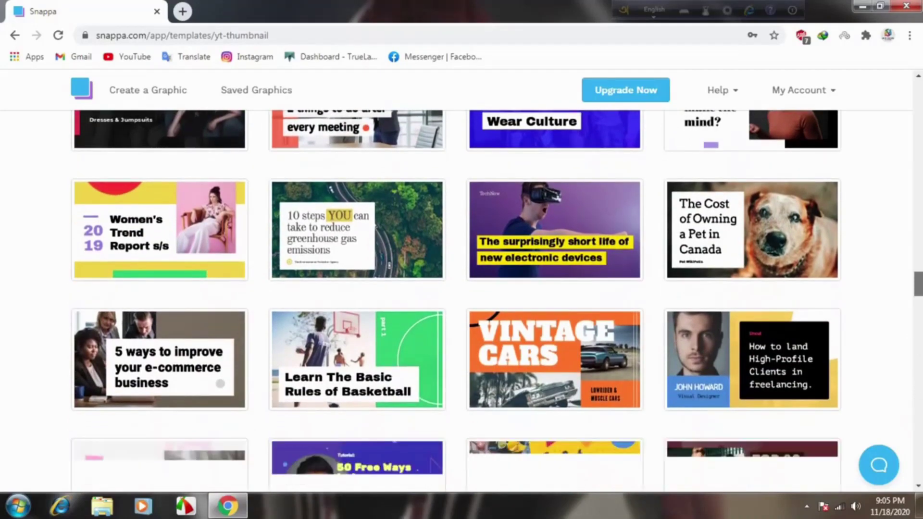
scroll(457, 288, "up", 2)
scroll(456, 288, "down", 8)
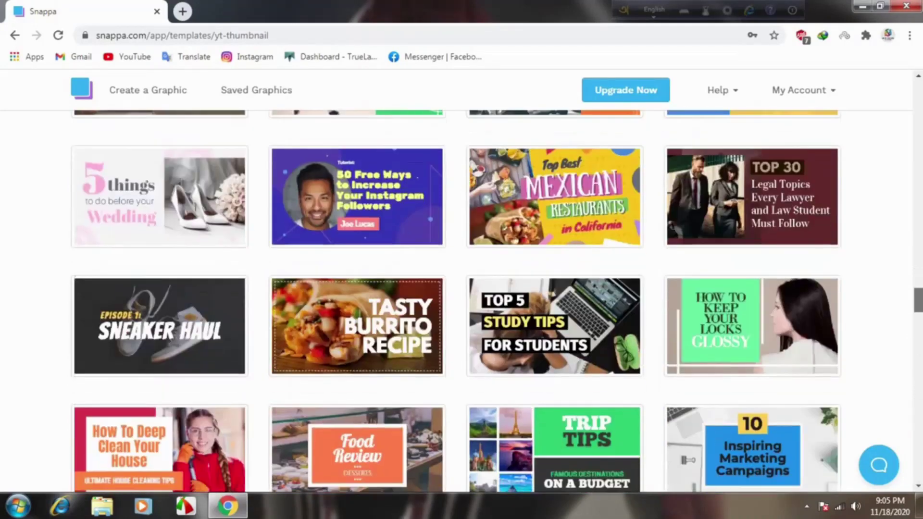
scroll(456, 288, "down", 2)
scroll(457, 288, "down", 10)
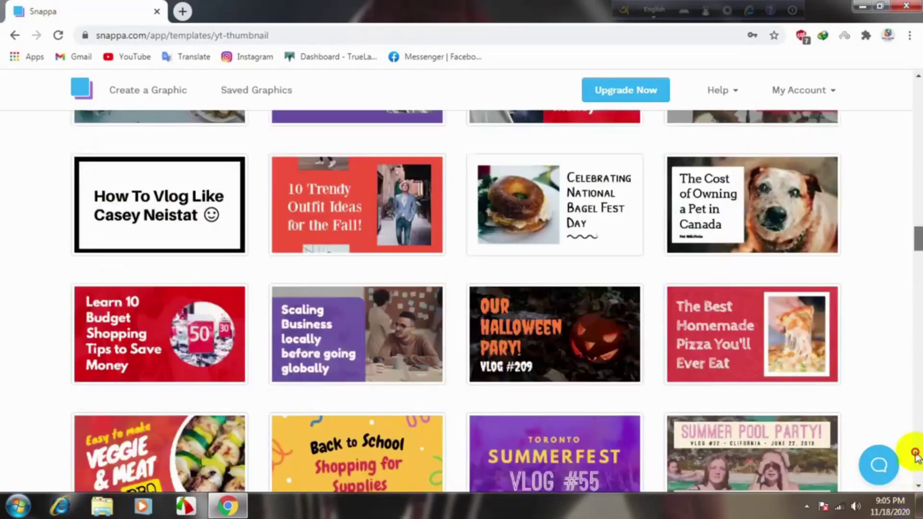
scroll(456, 288, "up", 15)
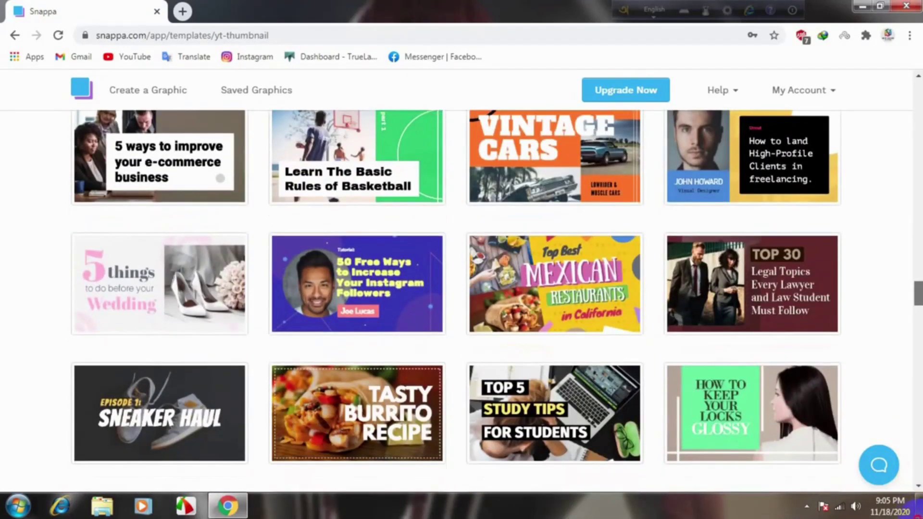
scroll(456, 288, "up", 10)
scroll(456, 288, "down", 10)
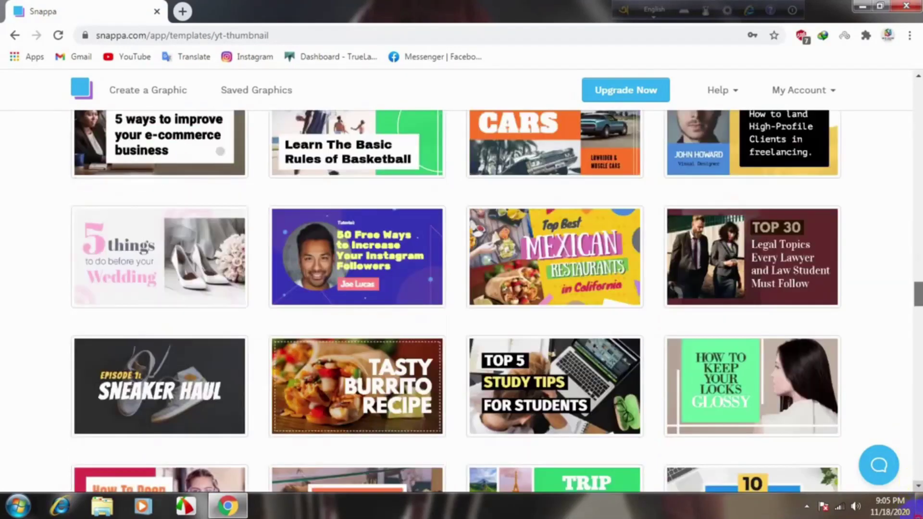
left_click_drag(916, 291, 915, 318)
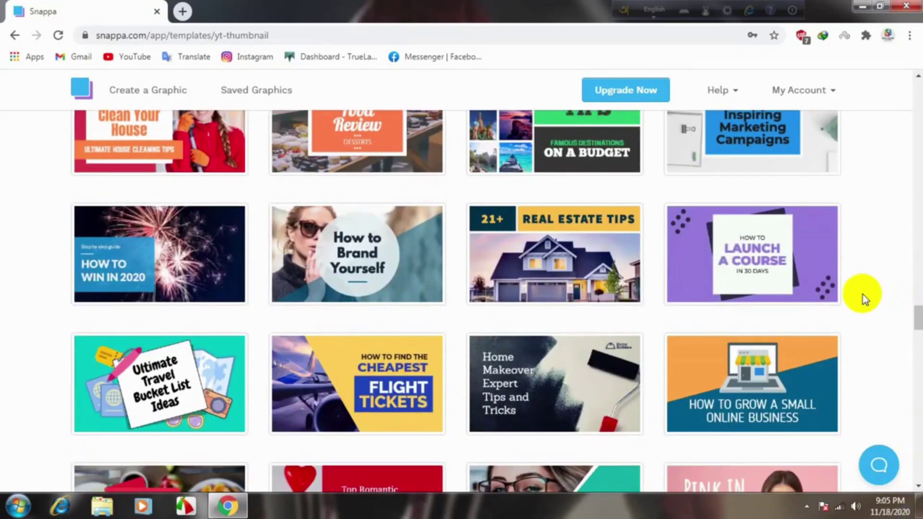
left_click(786, 277)
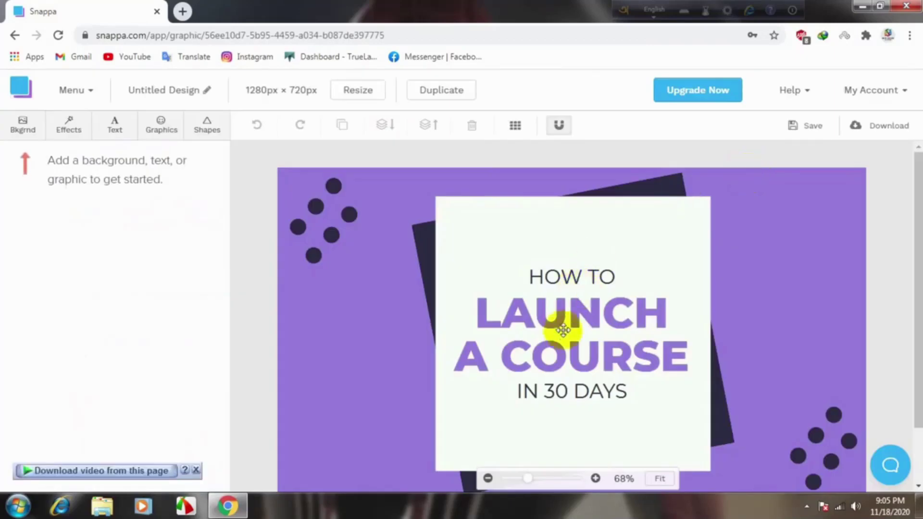
left_click(598, 355)
scroll(598, 355, "down", 2)
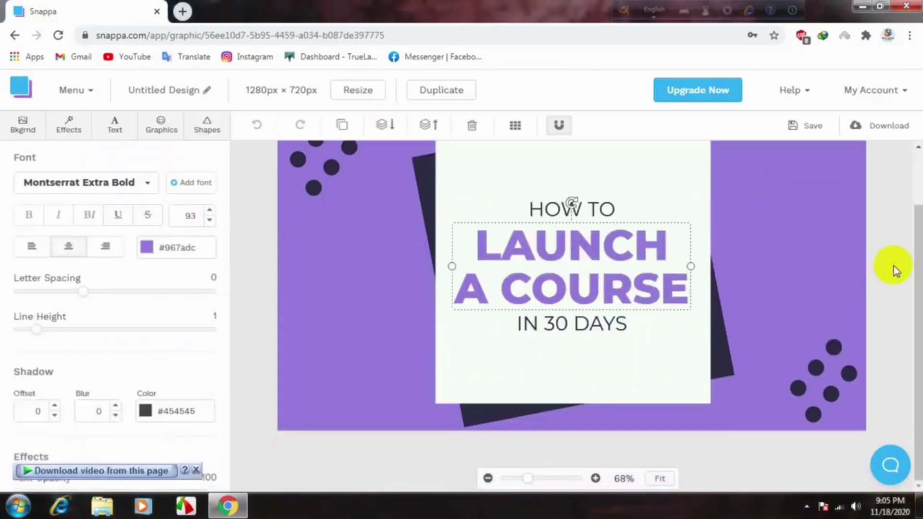
scroll(915, 267, "up", 1)
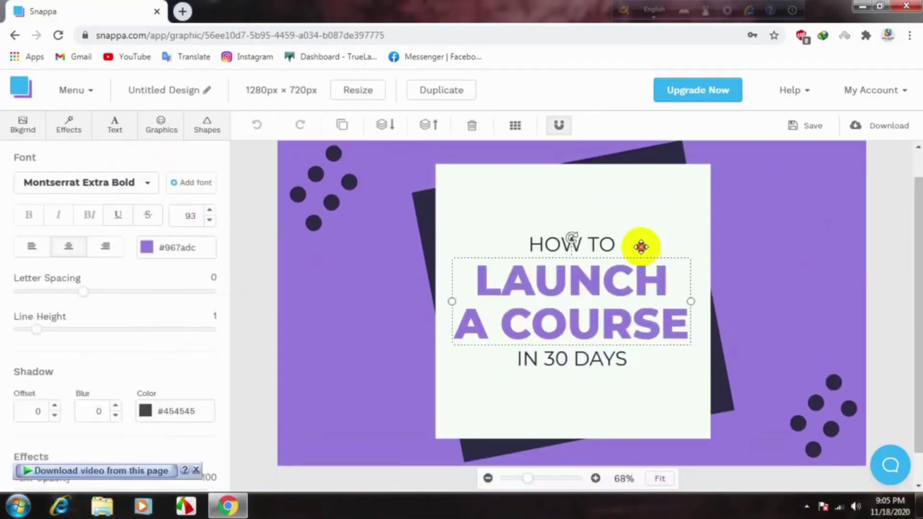
left_click(602, 250)
left_click(622, 300)
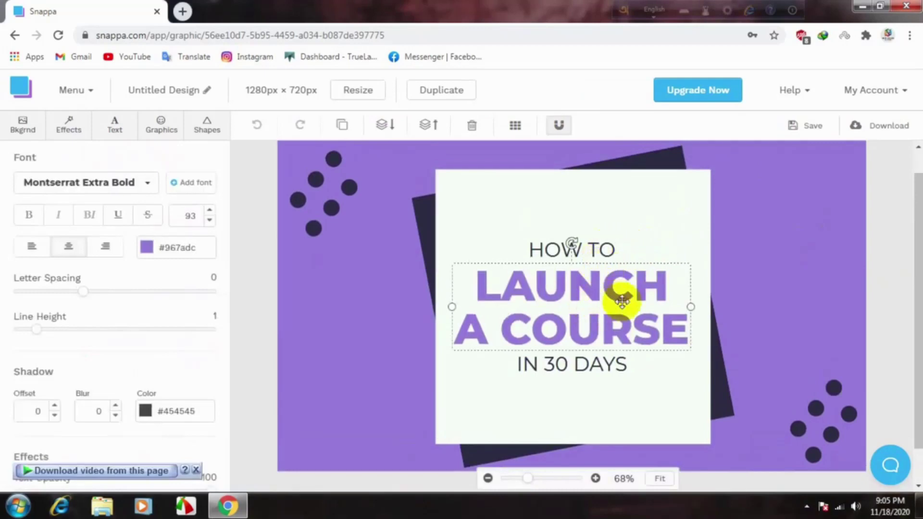
key("Delete")
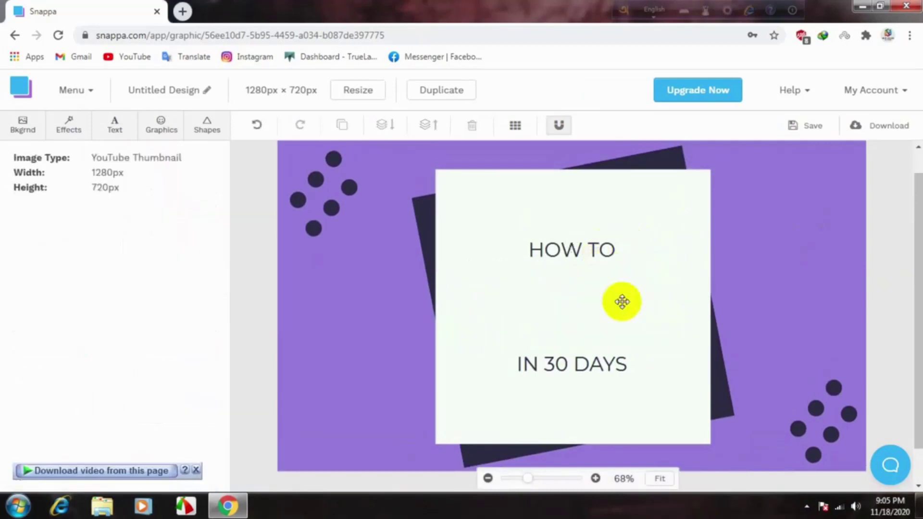
key("ctrl+z")
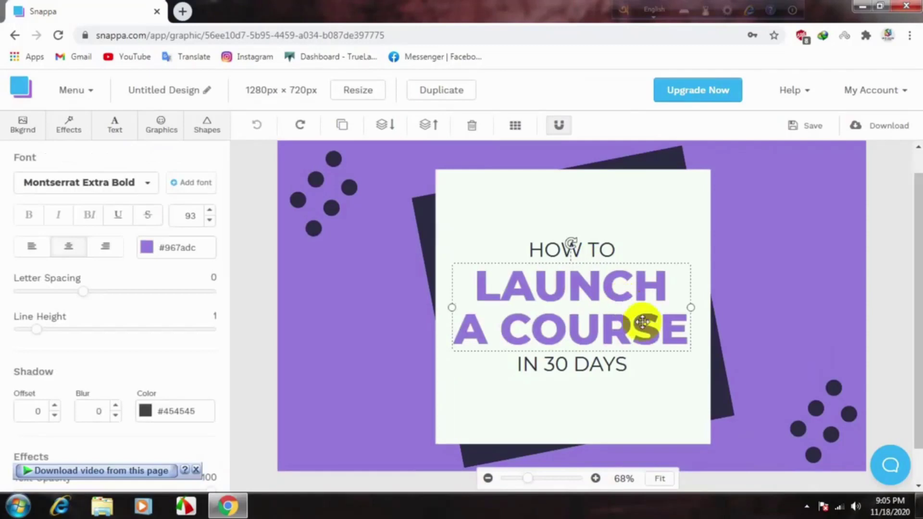
Replace the purple headline text "LAUNCH A COURSE" with "CREATE A THUMBNAIL".
double_click(683, 332)
left_click(685, 334)
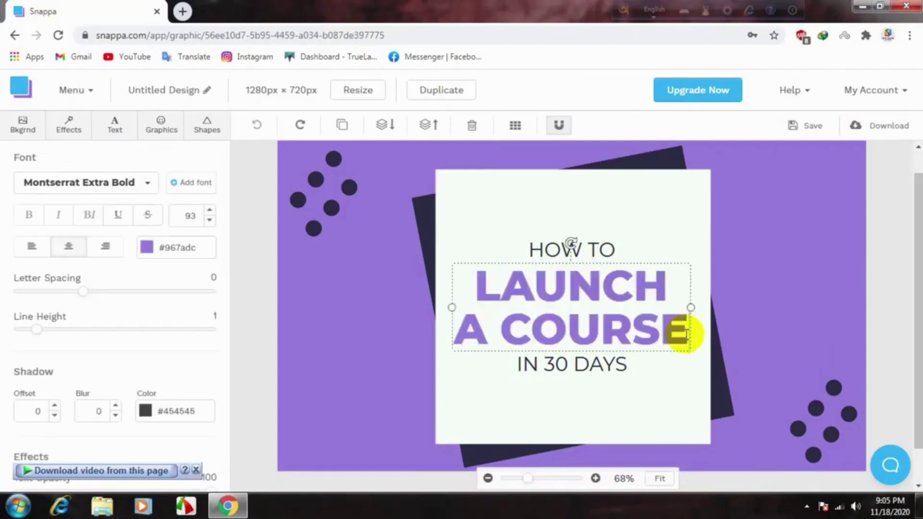
key("BackSpace")
key("BackSpace")
key("BackSpace")
key("BackSpace")
key("BackSpace")
key("BackSpace")
key("BackSpace")
key("BackSpace")
key("BackSpace")
key("BackSpace")
key("BackSpace")
key("BackSpace")
key("BackSpace")
key("BackSpace")
key("BackSpace")
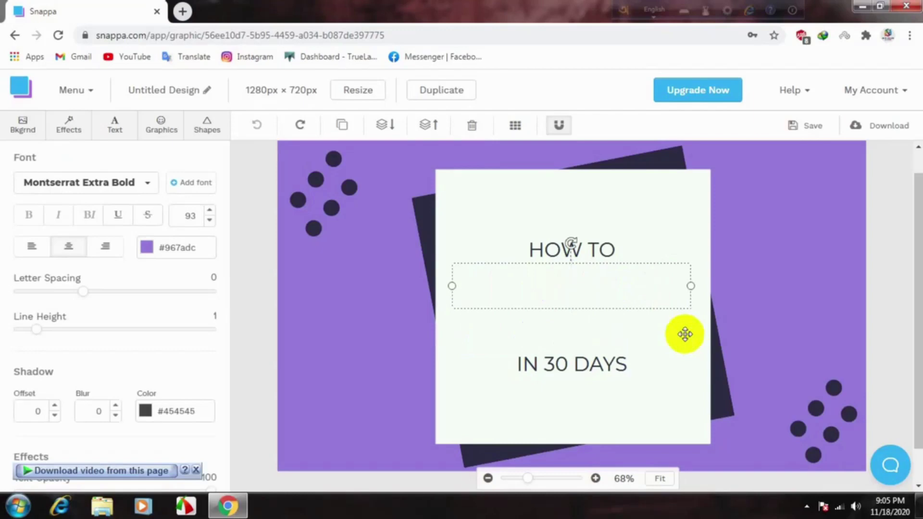
type("CRE")
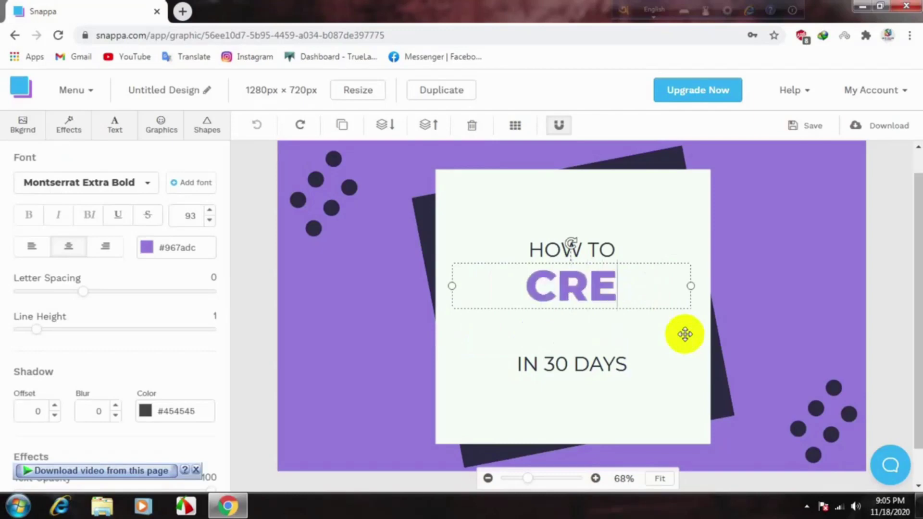
type("ATE A ")
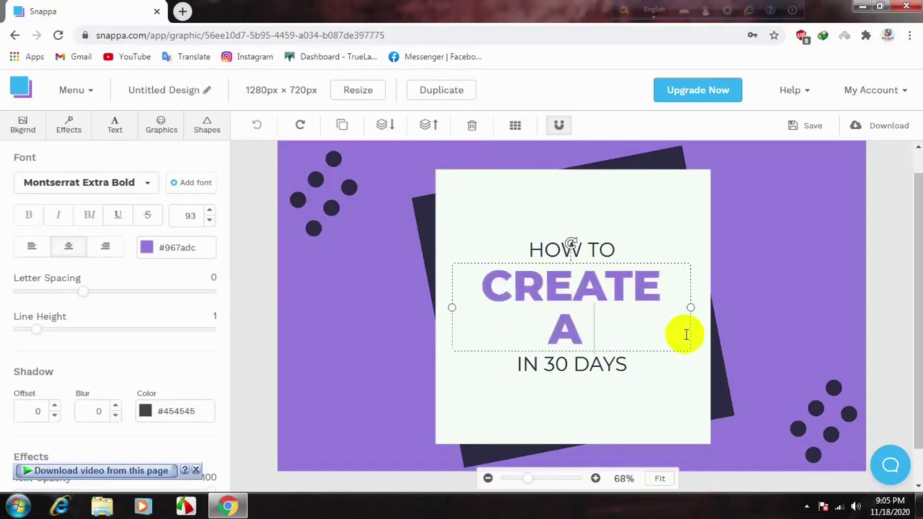
type("THUMB")
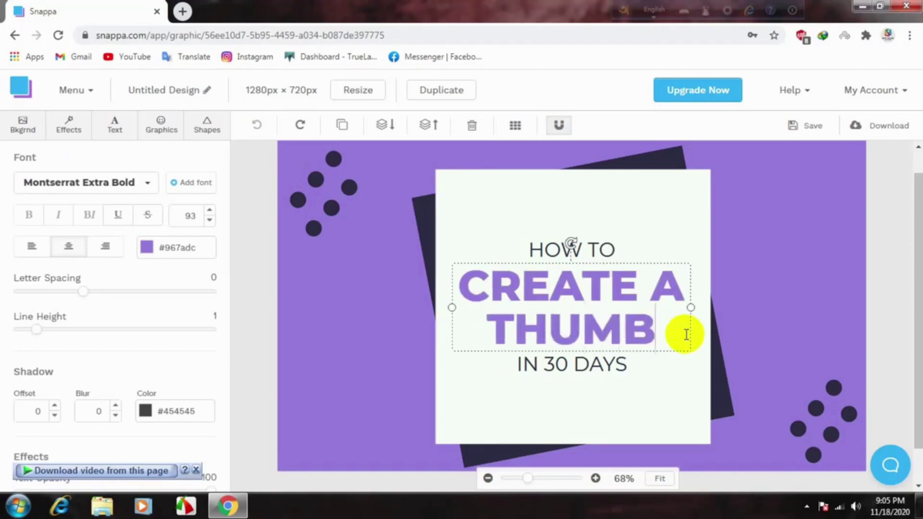
type("NAIL")
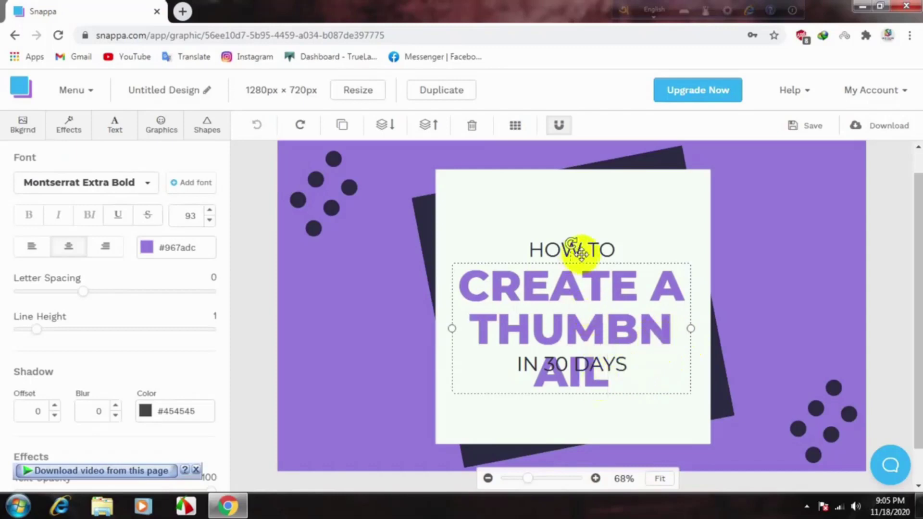
Space out the text lines by moving "HOW TO" and the purple headline up and "IN 30 DAYS" slightly down, clear of the headline.
left_click_drag(588, 251, 582, 214)
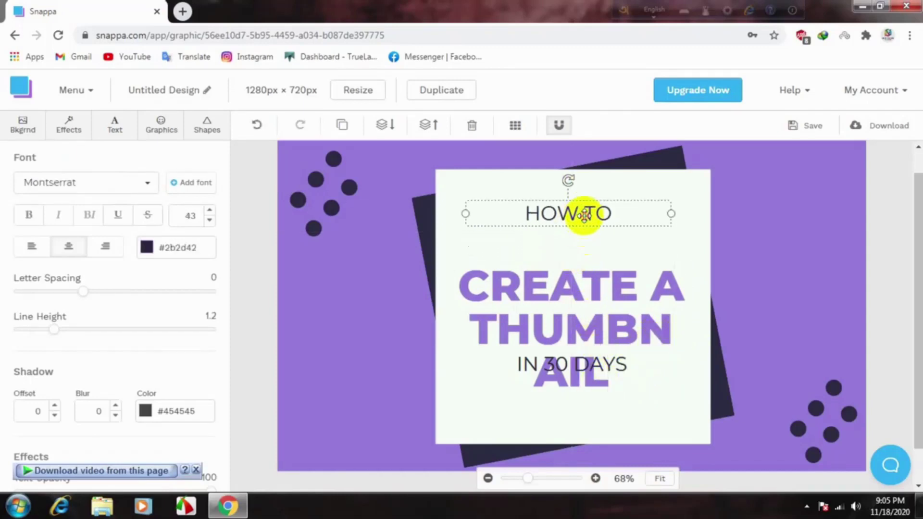
left_click_drag(579, 309, 575, 260)
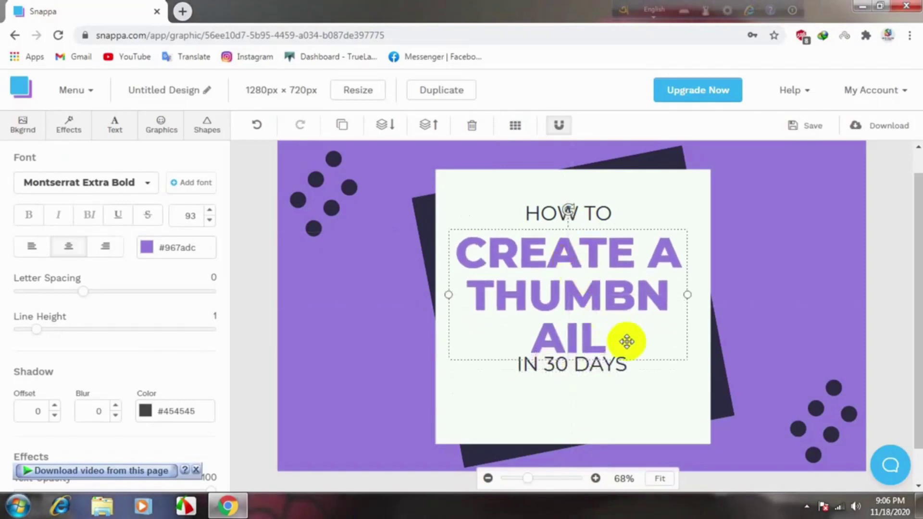
left_click_drag(595, 375, 618, 380)
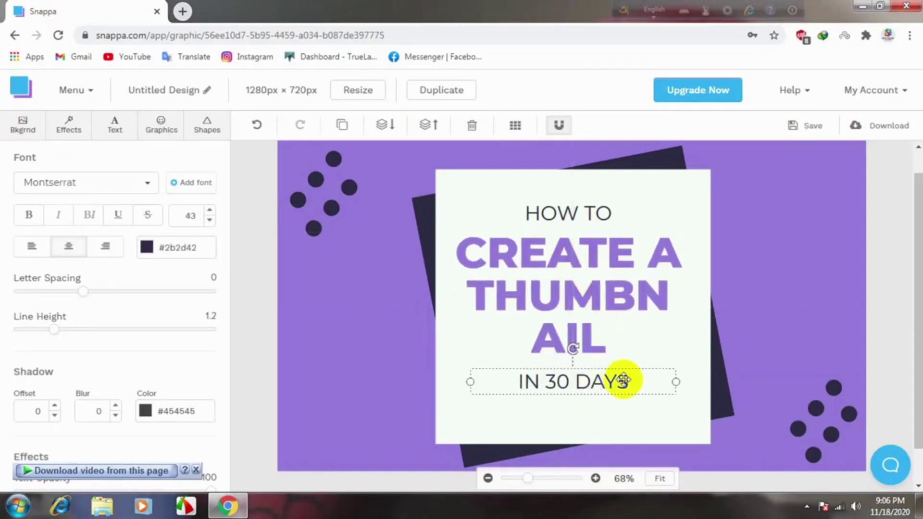
Delete "30 DAYS" from the text line below the purple headline, keeping only "IN".
double_click(631, 383)
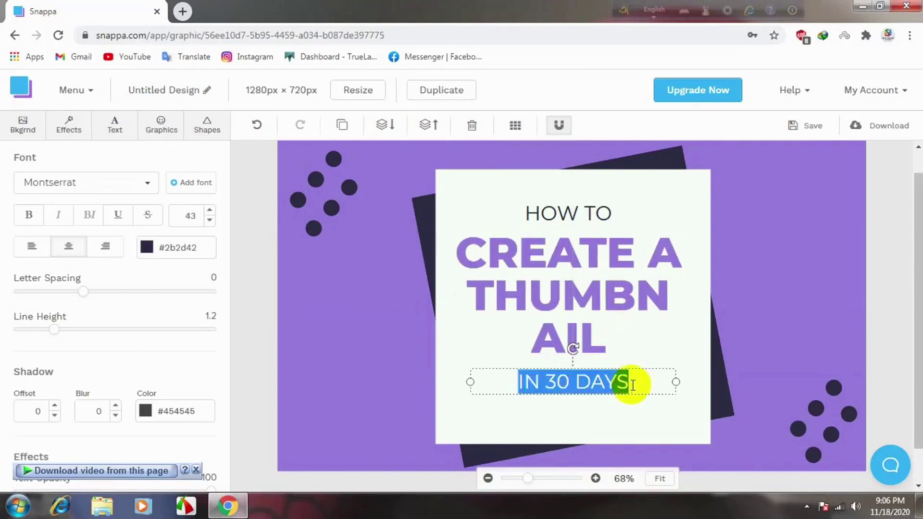
left_click(632, 385)
key("BackSpace")
key("BackSpace")
key("BackSpace")
key("BackSpace")
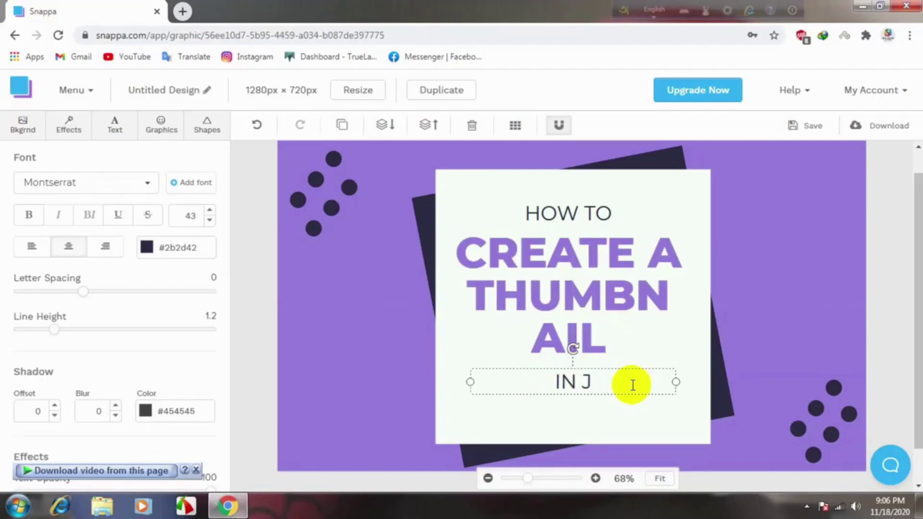
type("JUST ")
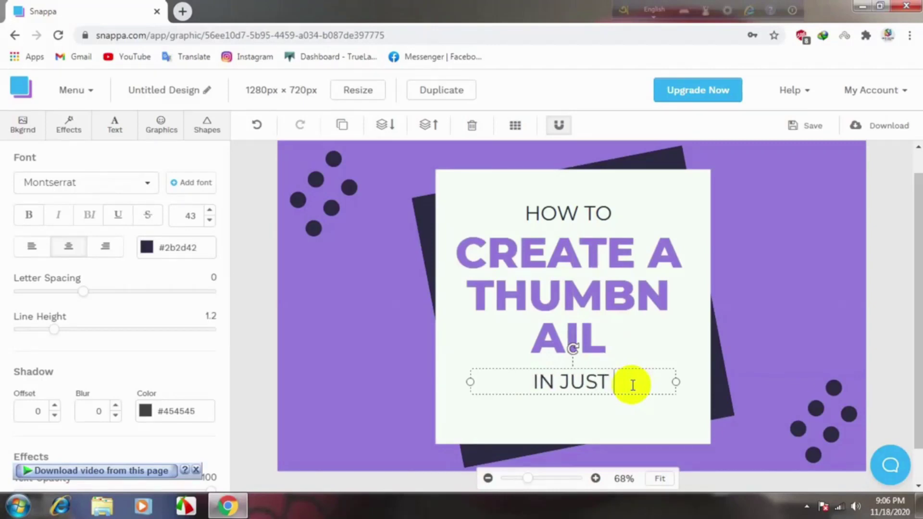
type("5 M")
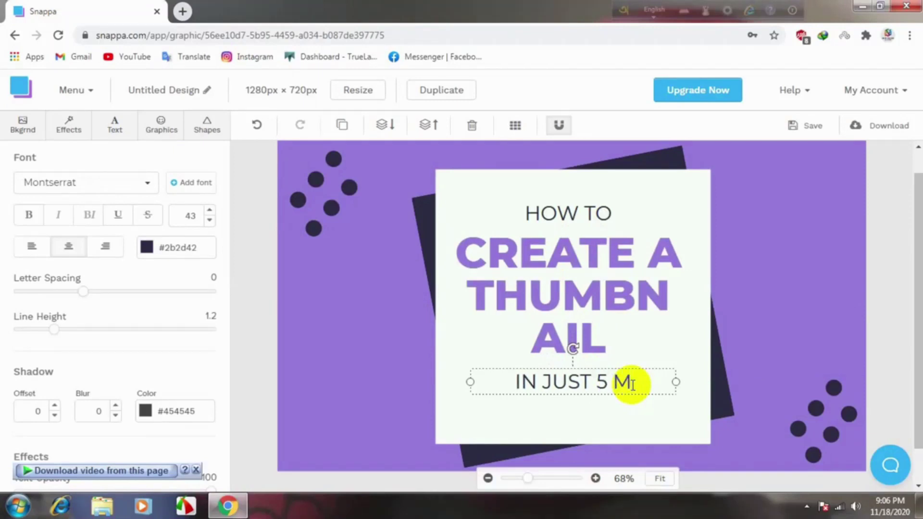
key("BackSpace")
key("BackSpace")
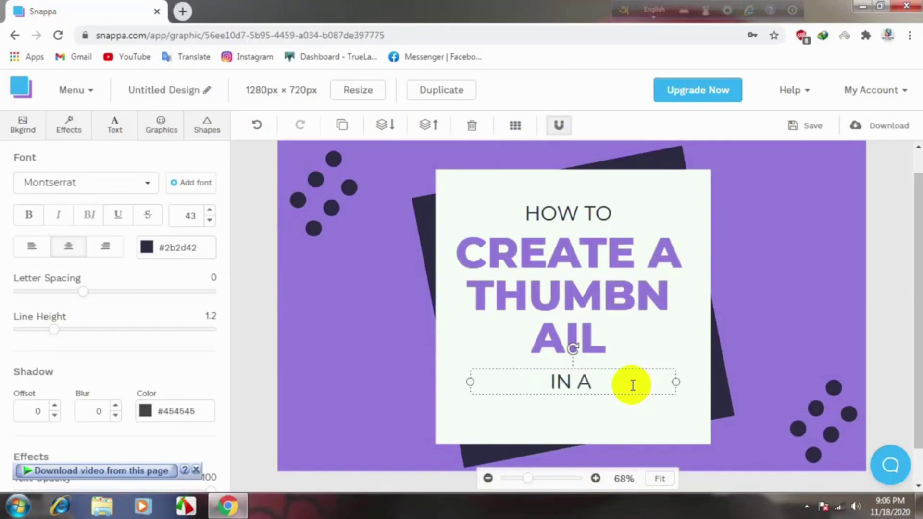
Complete the line below the purple headline in capitals so it reads "IN A SHORT TIME".
type("ort T")
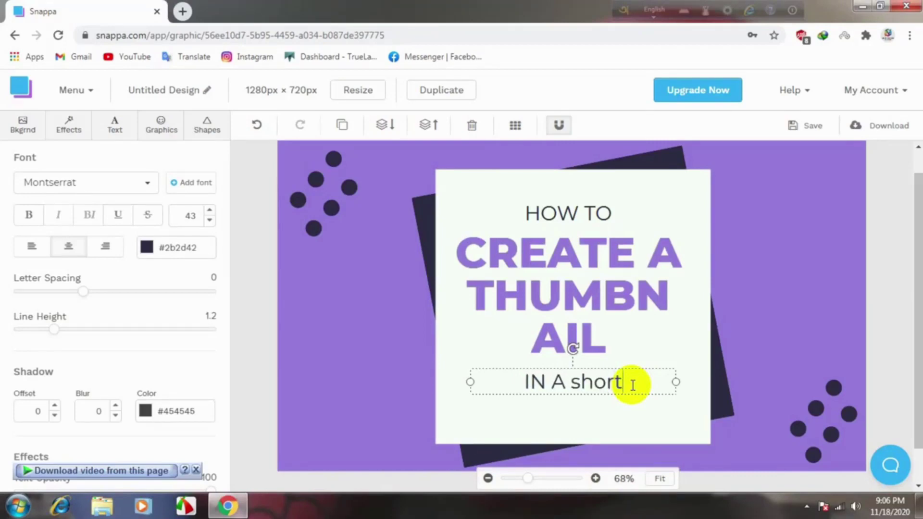
key("BackSpace")
key("BackSpace")
key("BackSpace")
key("BackSpace")
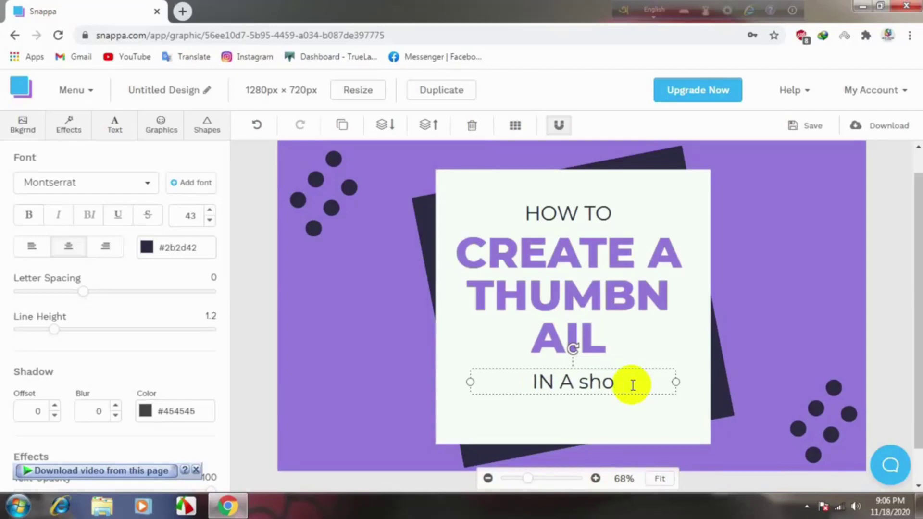
type("O")
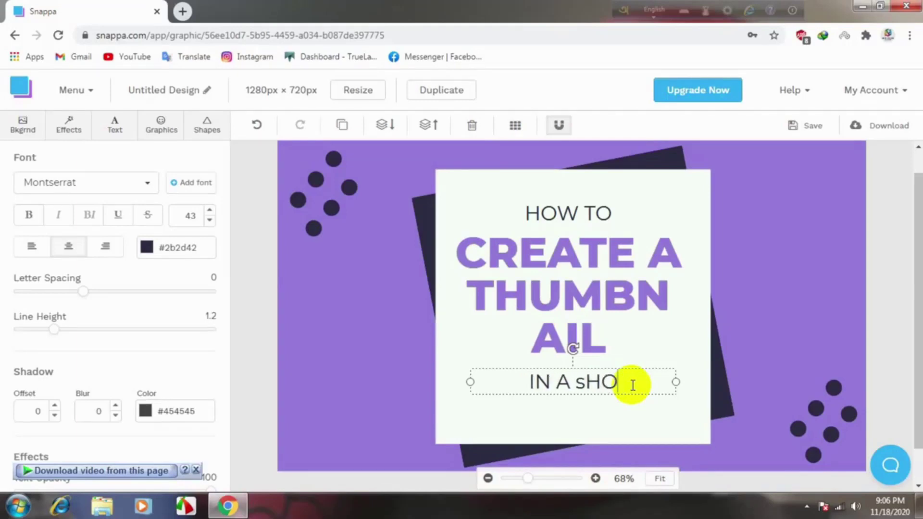
key("BackSpace")
key("BackSpace")
key("BackSpace")
type("SH")
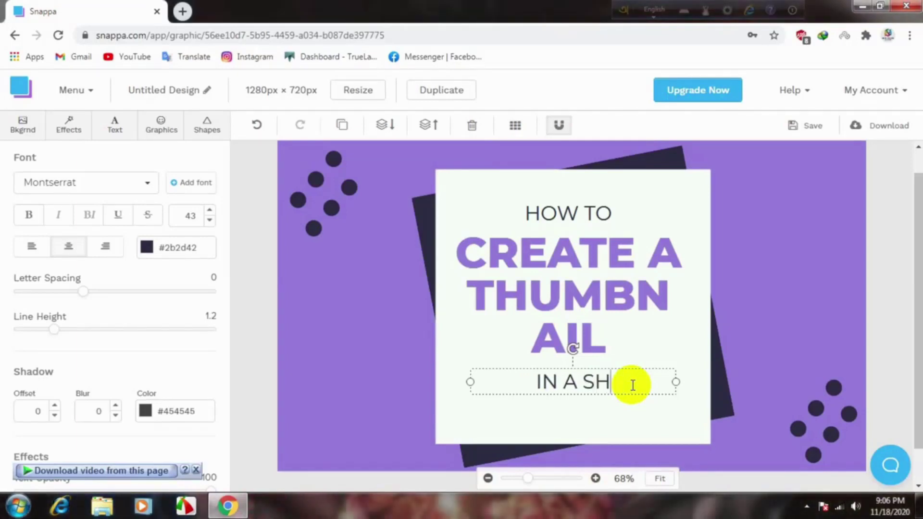
type("ORT TIME")
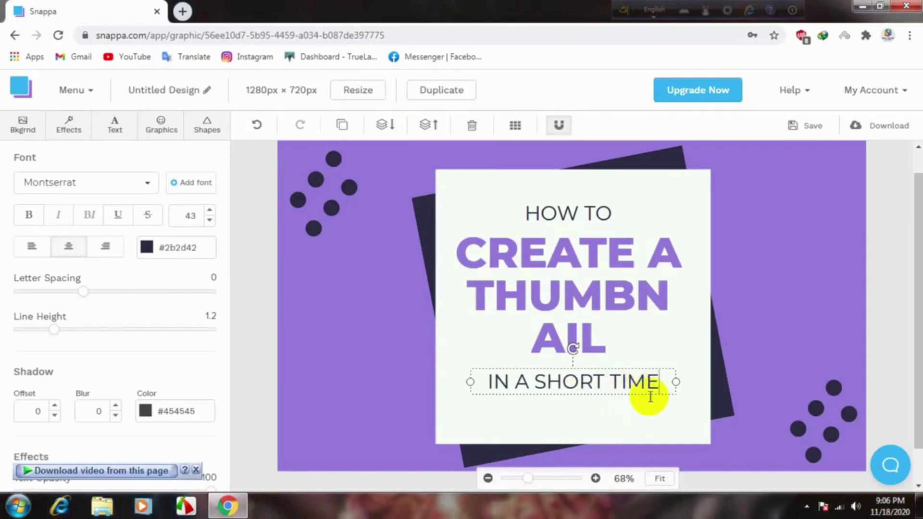
left_click(697, 351)
left_click(356, 320)
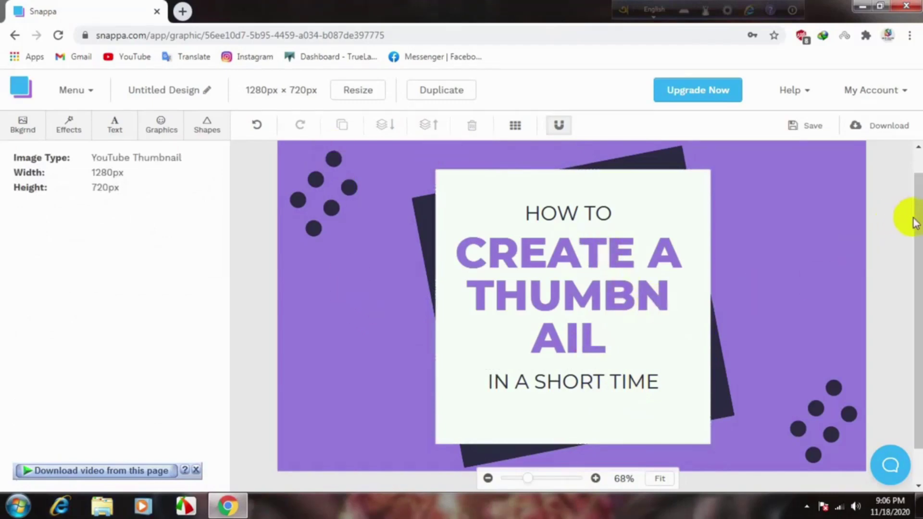
Nudge the purple headline slightly to the right and shift "HOW TO" slightly right and down.
mouse_move(915, 222)
left_mouse_down()
mouse_move(918, 246)
mouse_move(916, 225)
left_mouse_up()
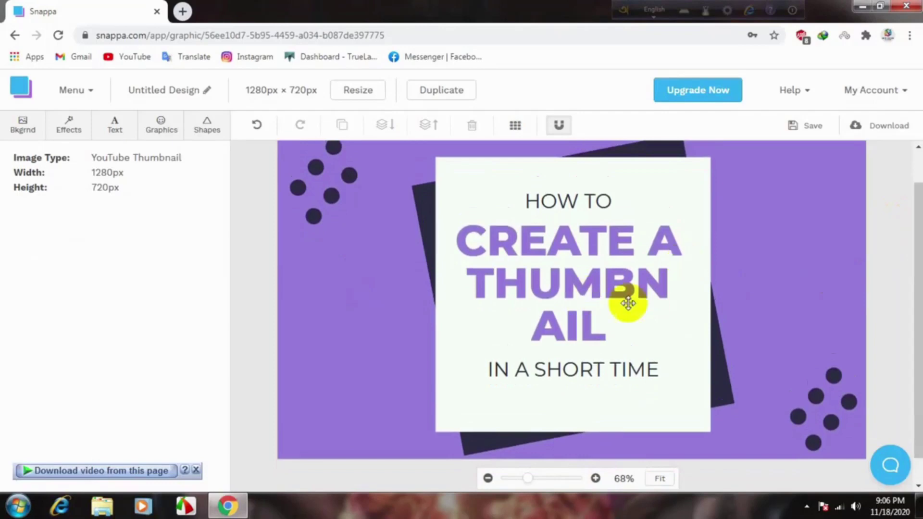
left_click(628, 303)
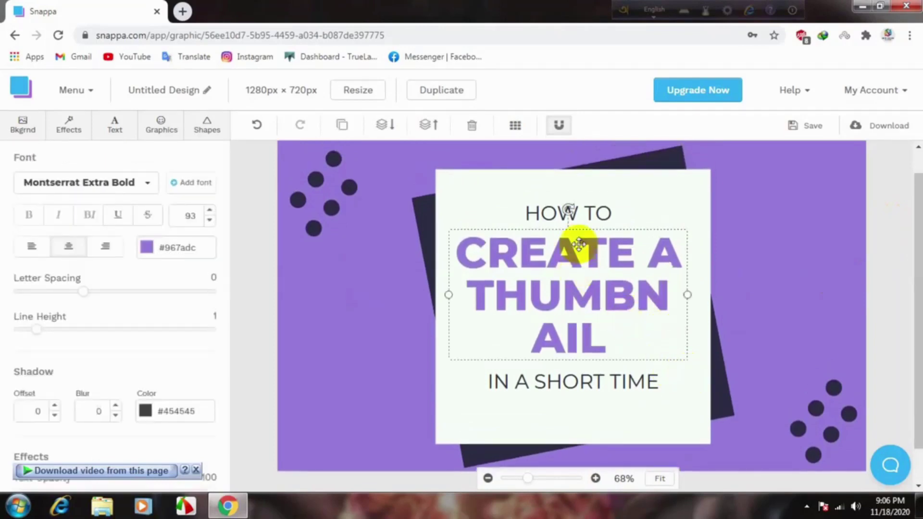
key("Right")
key("Right")
key("Right")
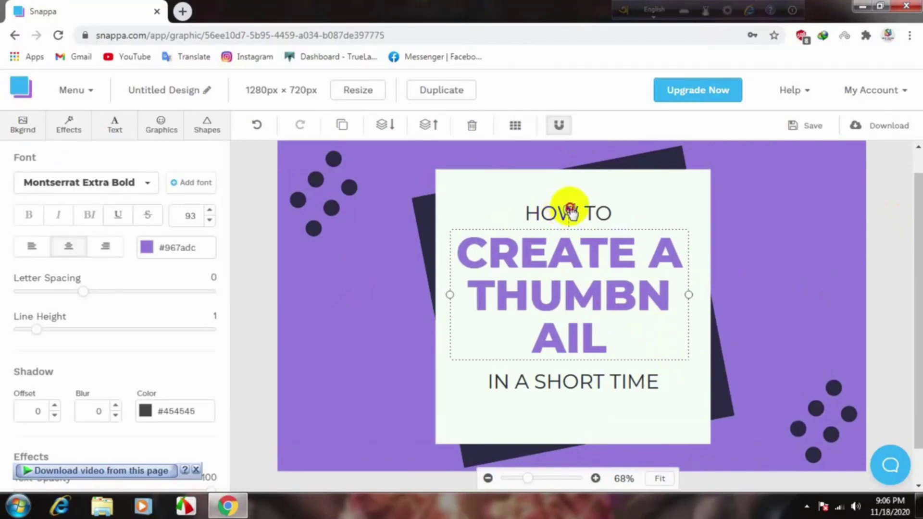
left_click(569, 210)
mouse_move(572, 191)
left_mouse_down()
mouse_move(562, 197)
mouse_move(578, 195)
left_mouse_up()
Widen the purple headline's text box so "THUMBNAIL" fits on one line, and move the headline back toward the white square.
left_click(646, 263)
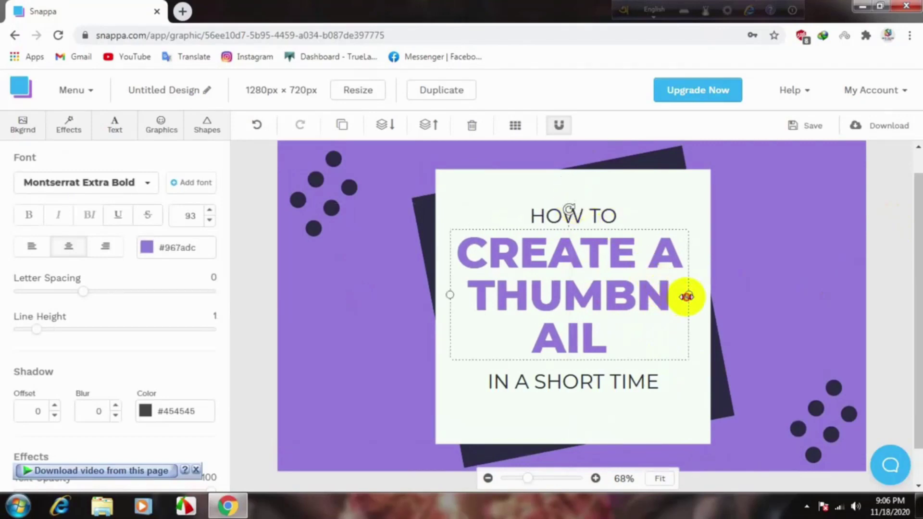
left_click_drag(687, 296, 756, 293)
left_click_drag(675, 302, 658, 314)
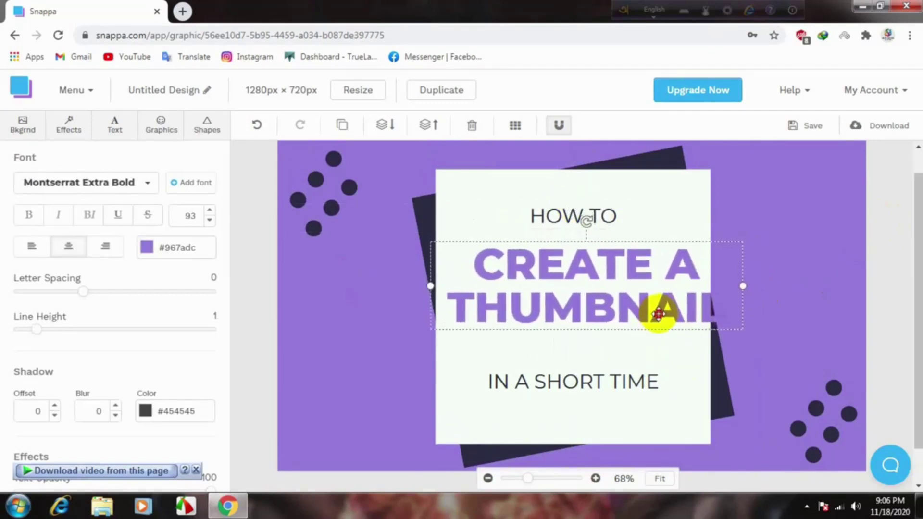
Enlarge the white square behind the text and shift the purple headline slightly left and down to fit inside it.
left_click(700, 379)
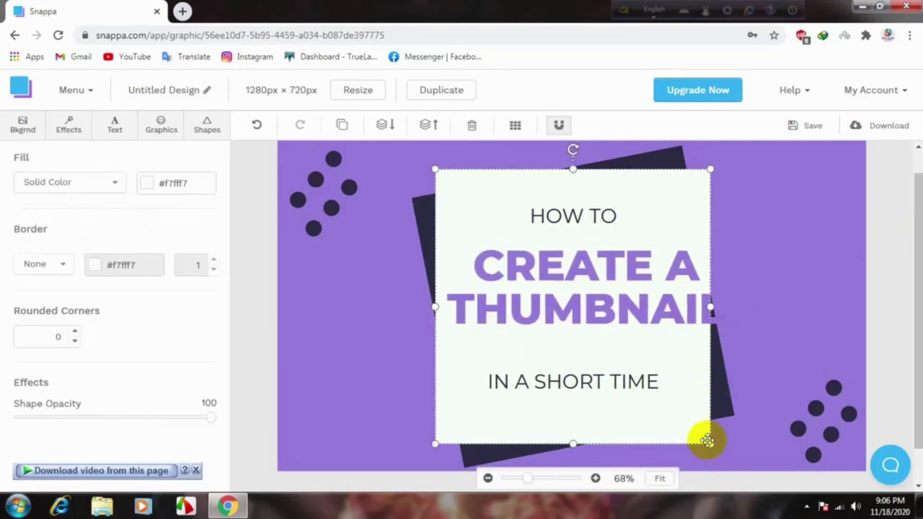
left_click_drag(709, 441, 725, 453)
left_click(687, 321)
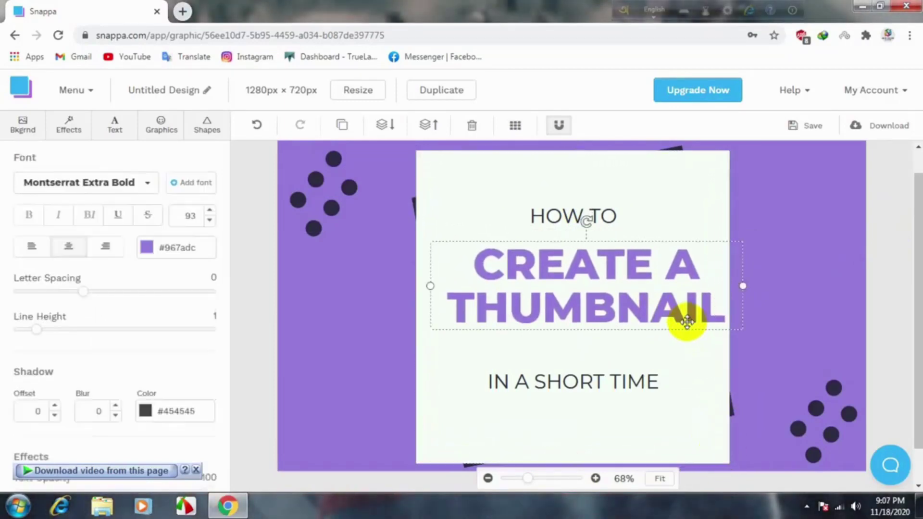
left_click_drag(687, 321, 681, 330)
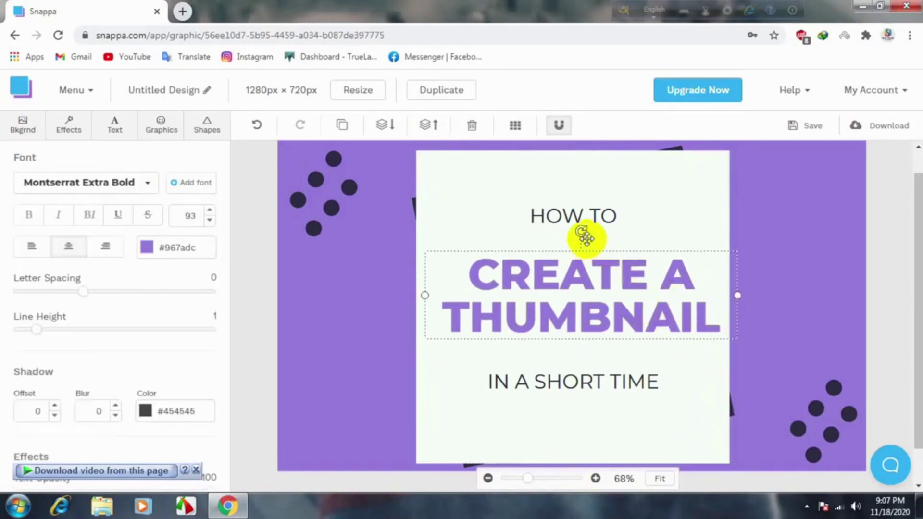
Tilt the purple headline slightly counter-clockwise and bring "HOW TO" and "IN A SHORT TIME" closer to it.
mouse_move(578, 234)
left_mouse_down()
mouse_move(574, 246)
mouse_move(585, 217)
mouse_move(585, 231)
left_mouse_up()
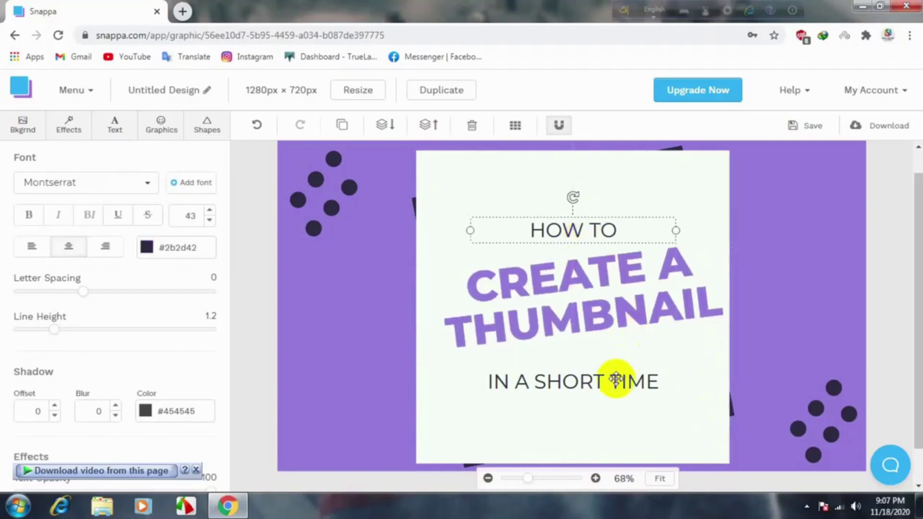
left_click_drag(613, 376, 614, 365)
left_click(806, 396)
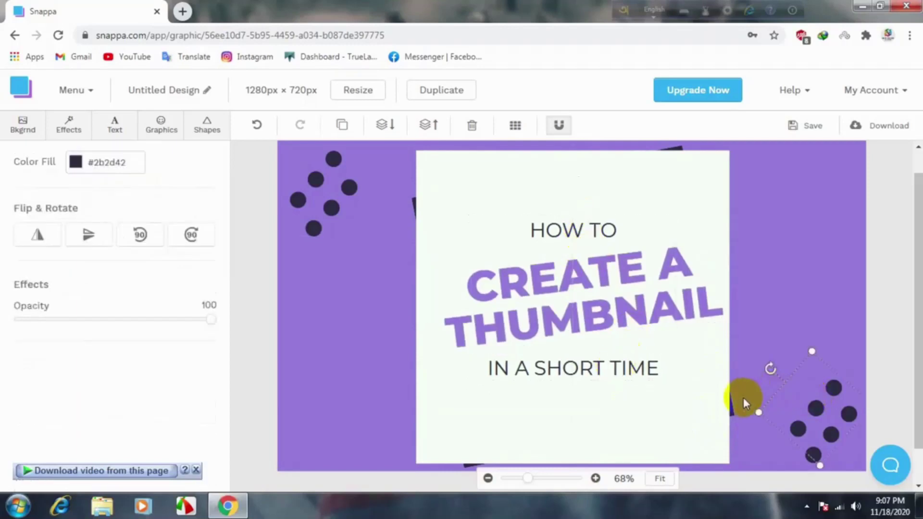
Enlarge the tilted dark square so its corners extend beyond the white square.
left_click(730, 406)
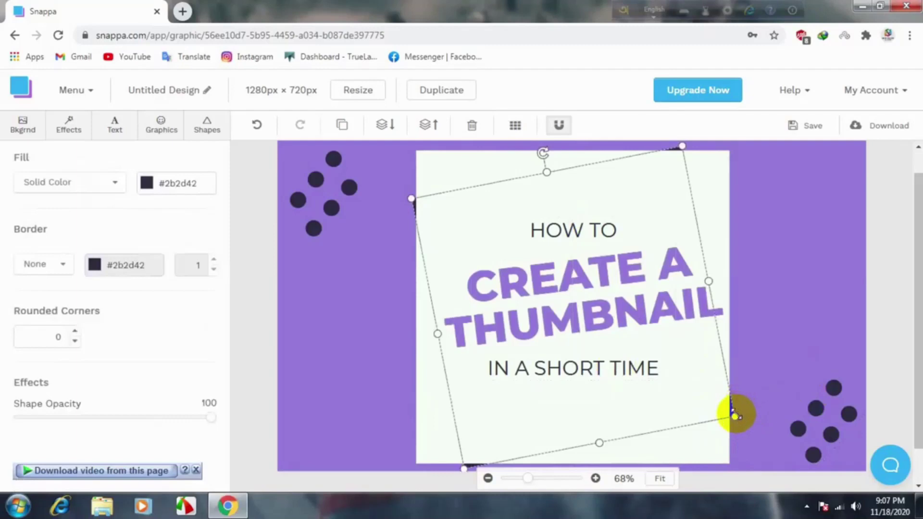
left_click_drag(735, 416, 744, 418)
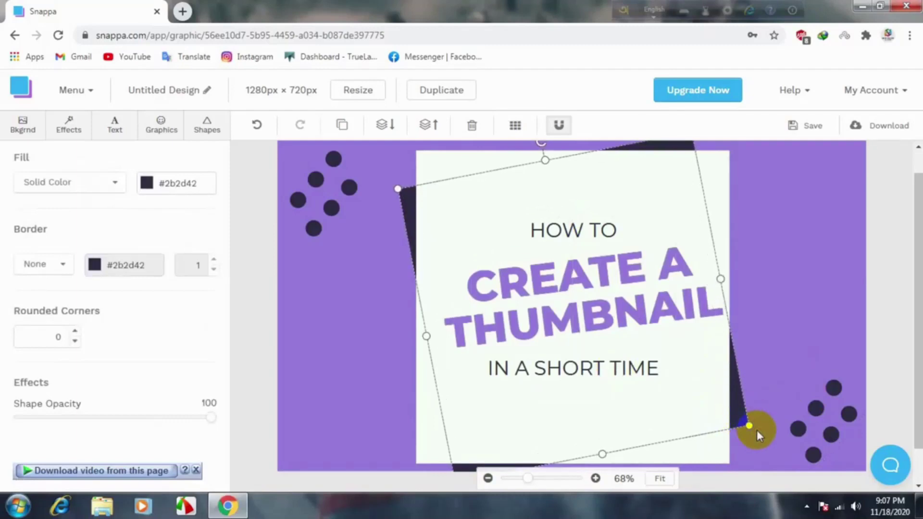
left_click(756, 428)
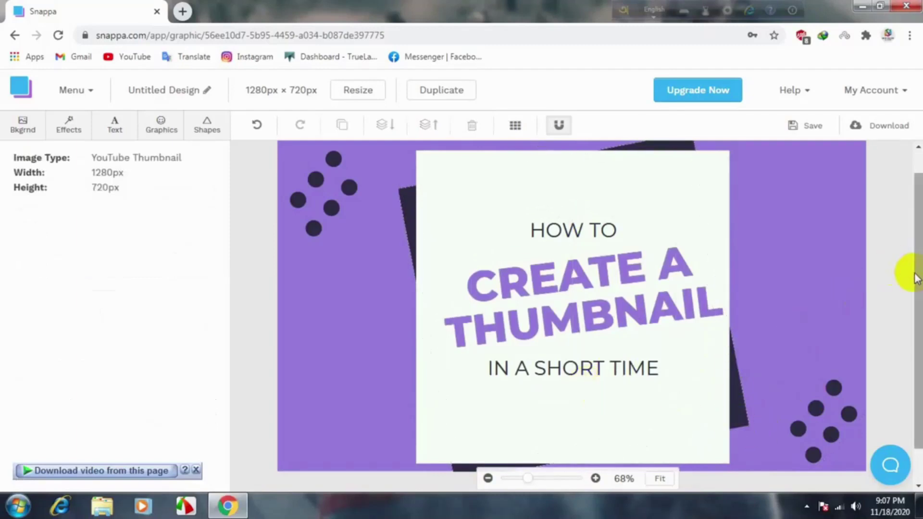
mouse_move(914, 272)
left_mouse_down()
mouse_move(916, 287)
mouse_move(909, 267)
left_mouse_up()
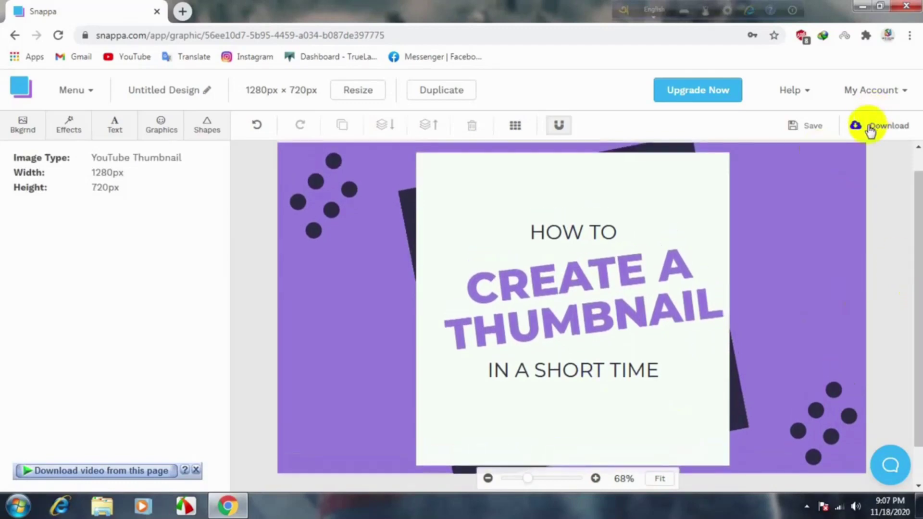
Look through the text, effects, background, shapes and graphics options, browsing down the list of icons.
left_click(113, 127)
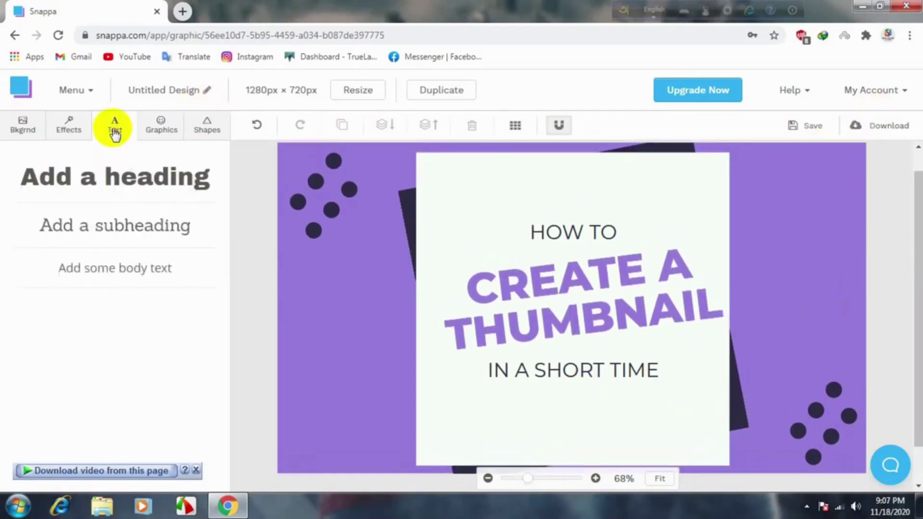
left_click(63, 131)
left_click(35, 131)
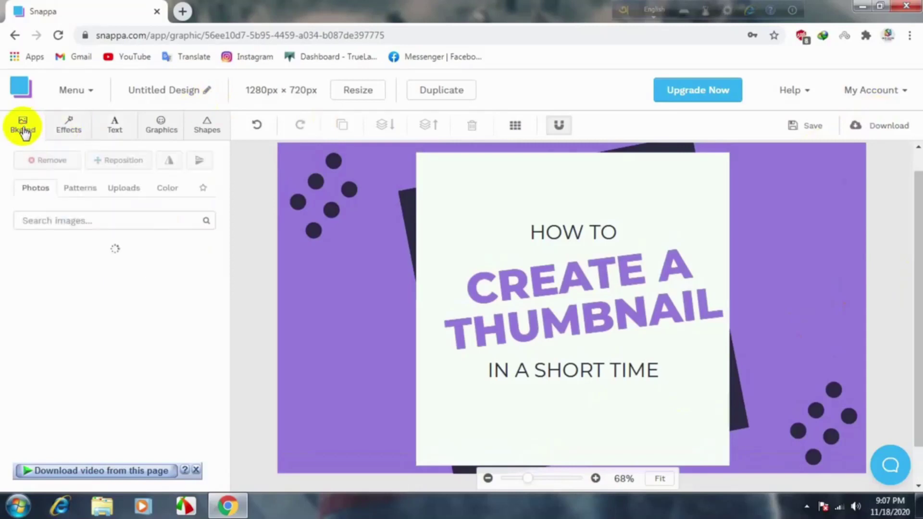
left_click(86, 133)
left_click(115, 127)
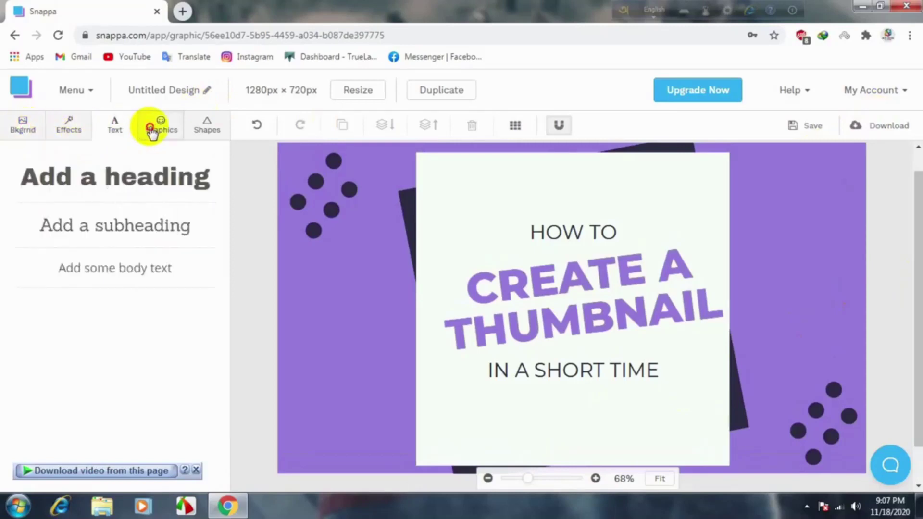
left_click(162, 127)
left_click(221, 133)
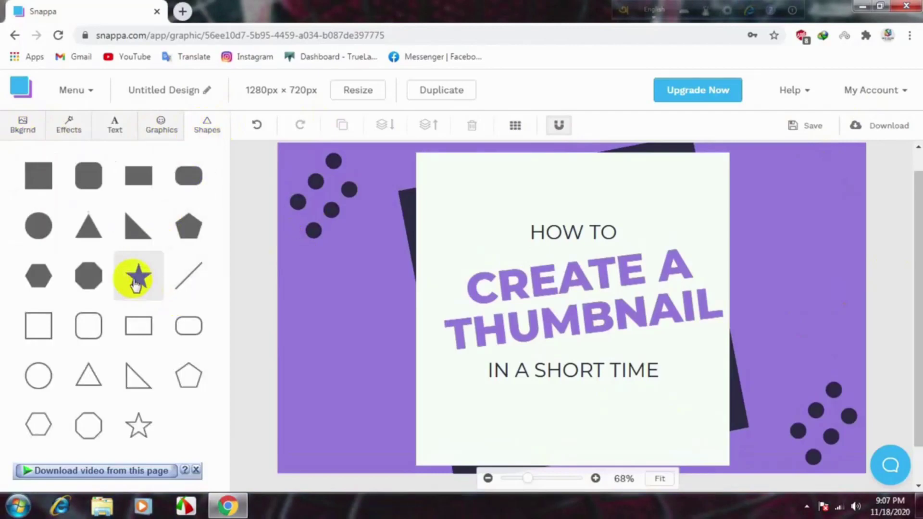
left_click(149, 134)
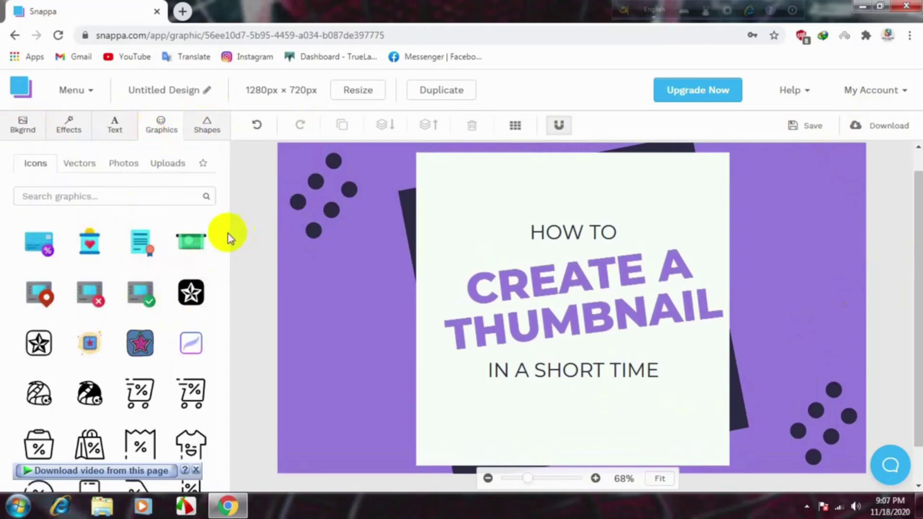
left_click_drag(224, 244, 223, 485)
mouse_move(221, 427)
left_mouse_down()
mouse_move(226, 418)
mouse_move(226, 443)
left_mouse_up()
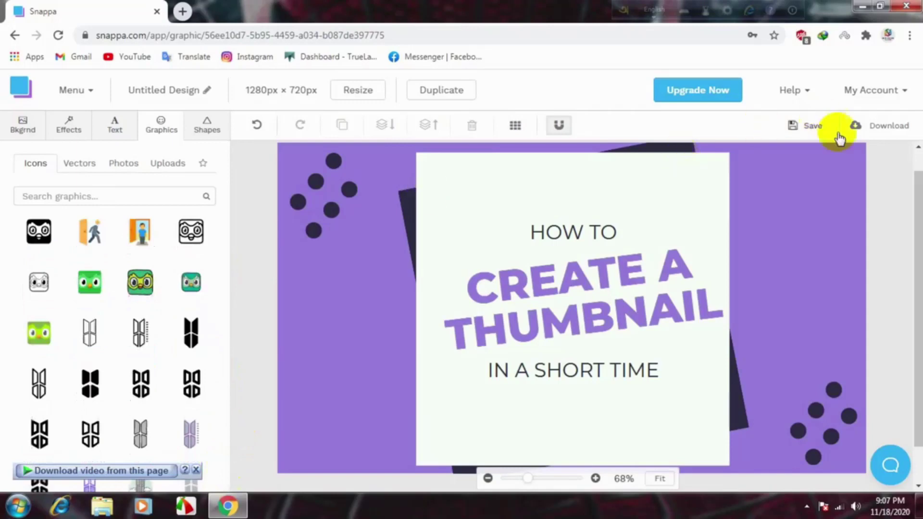
Download the finished thumbnail as a Retina JPG (2x size).
left_click(862, 130)
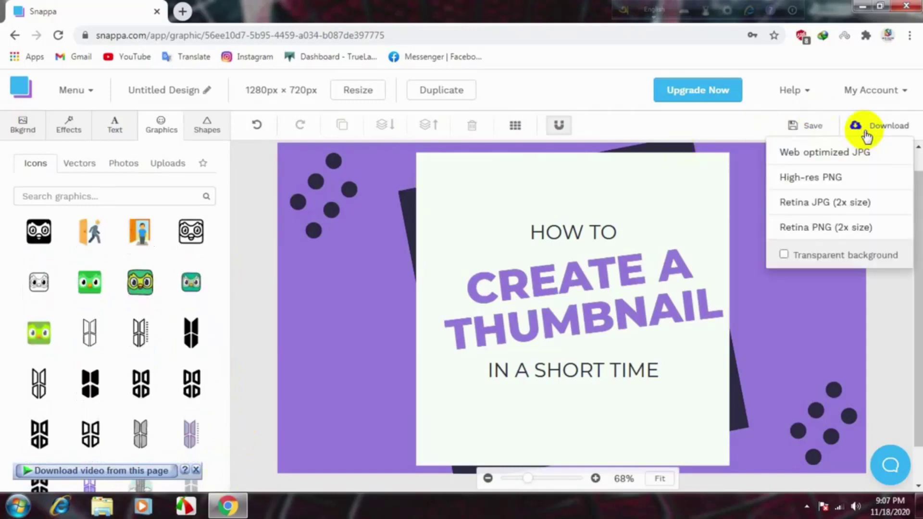
left_click(832, 203)
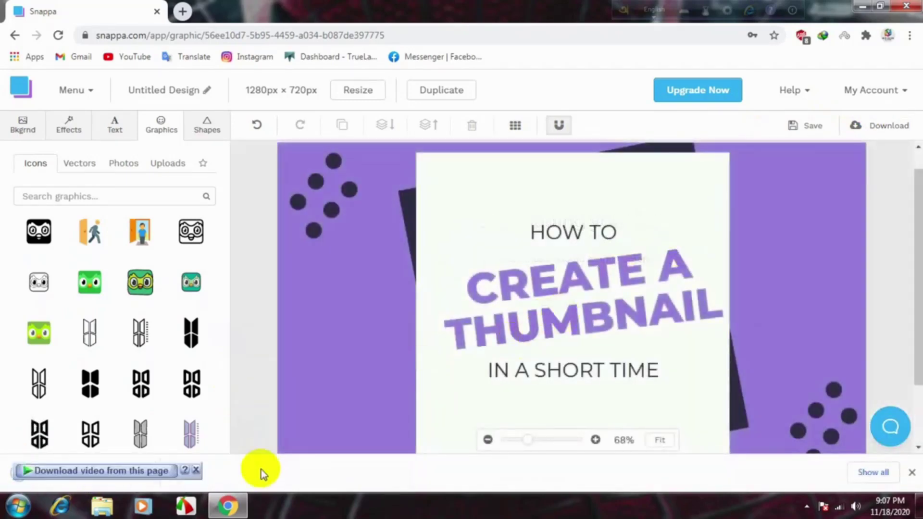
Open the downloaded thumbnail in Windows Photo Viewer to check it, and minimize the viewer and browser windows.
left_click(192, 471)
left_click(122, 477)
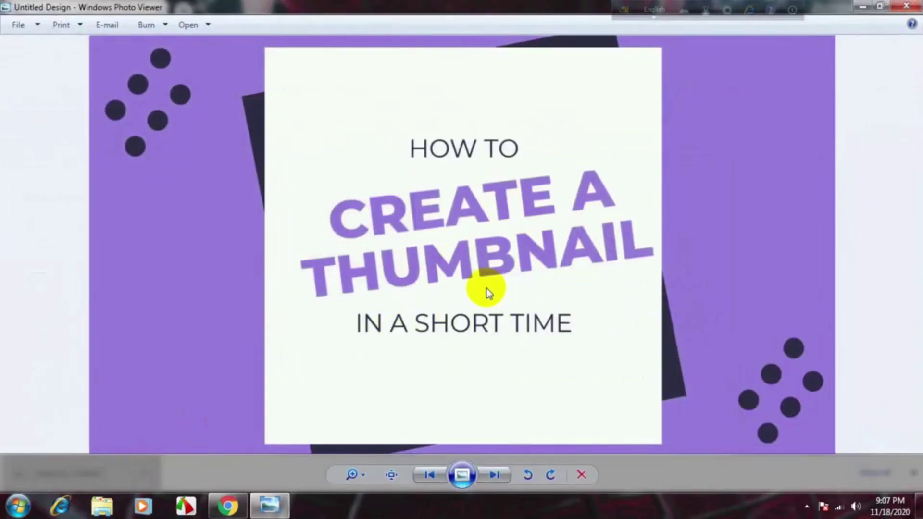
left_click(860, 7)
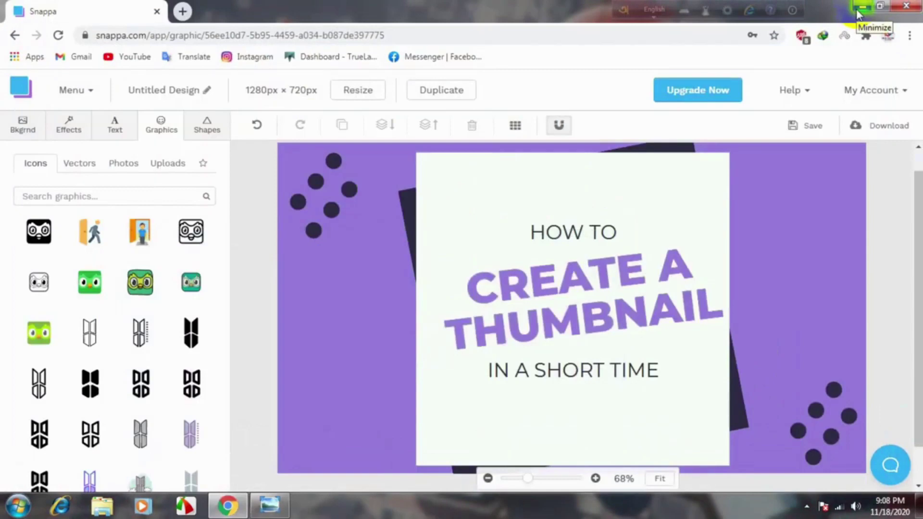
left_click(859, 12)
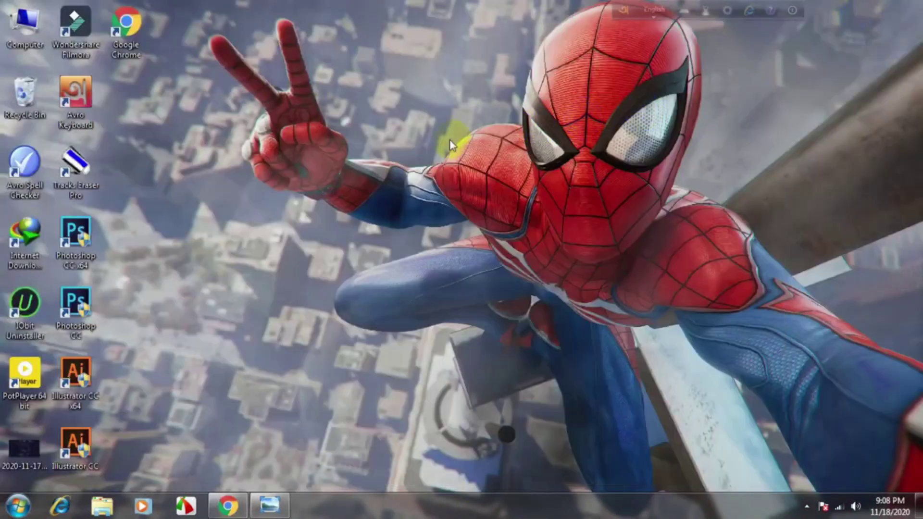